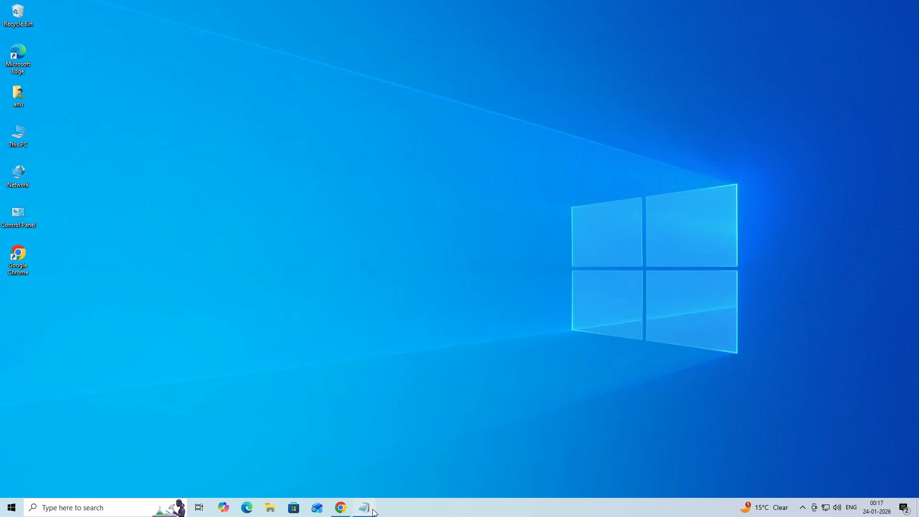
Open the Brother HL 1110 printer driver note in Notepad and examine its Google Drive and Mega download links.
click(374, 511)
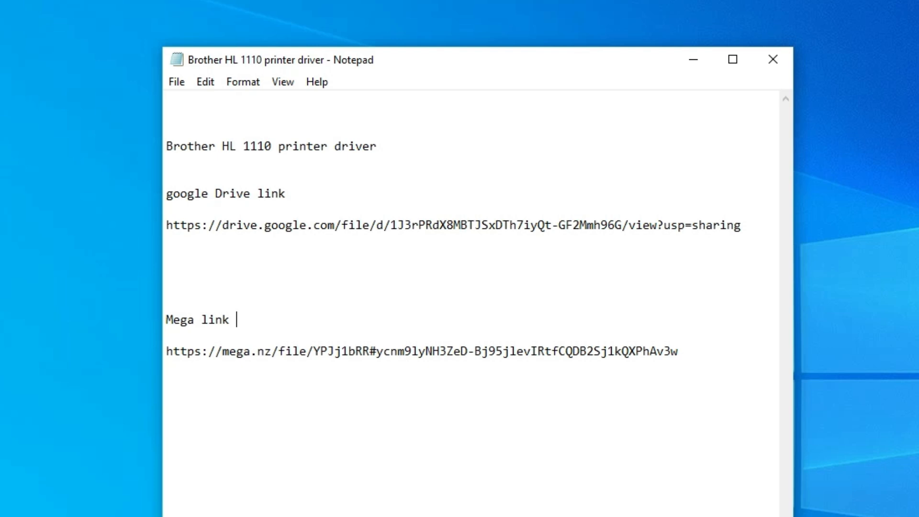
drag(167, 351, 475, 351)
click(357, 351)
click(694, 60)
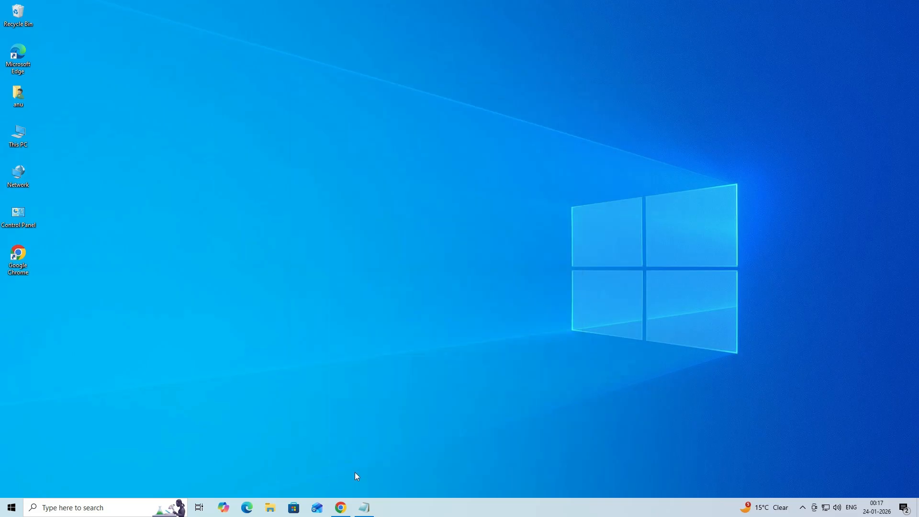
Switch to Chrome and download the Brother HL-1110 driver package from the MEGA page using Standard download.
click(342, 508)
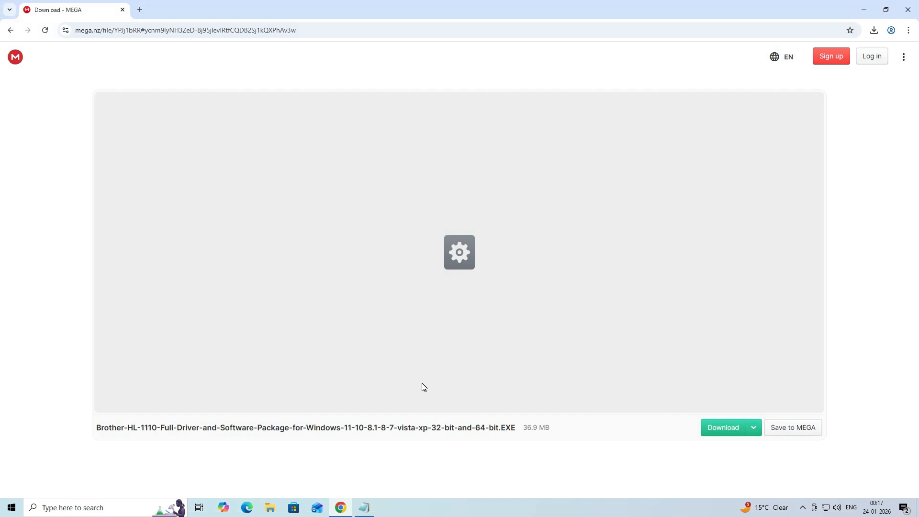
click(753, 428)
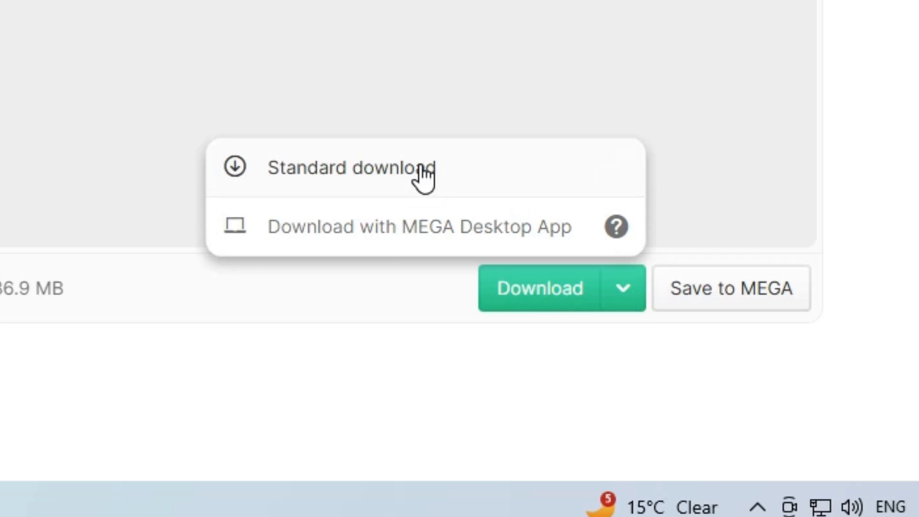
click(421, 169)
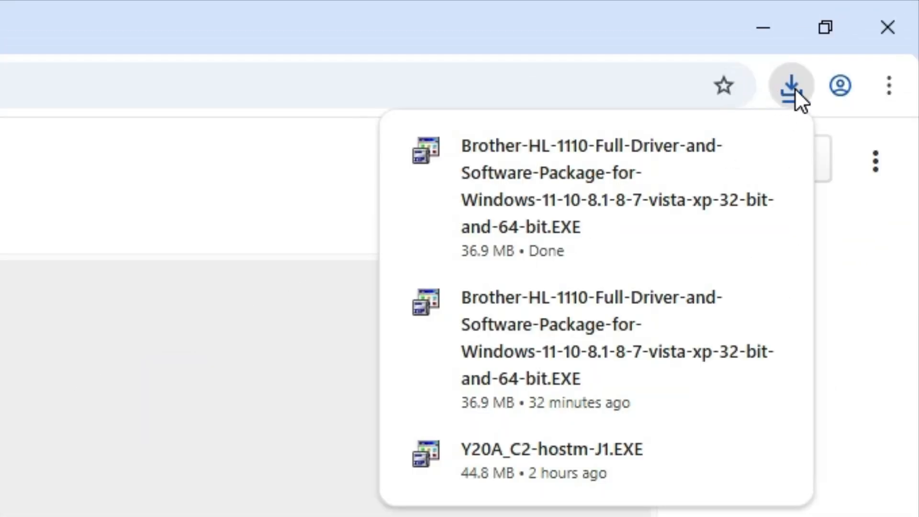
Copy the downloaded Brother HL-1110 driver package from the Downloads folder to the desktop.
click(720, 151)
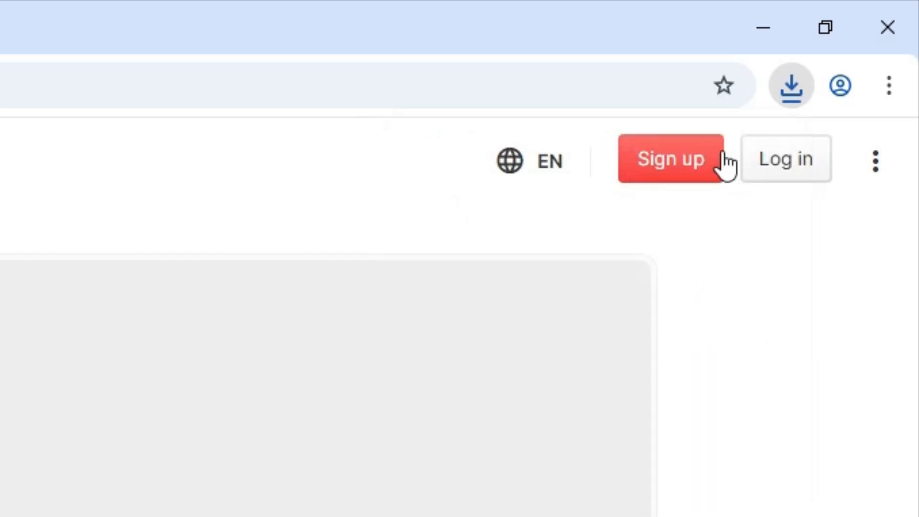
click(763, 28)
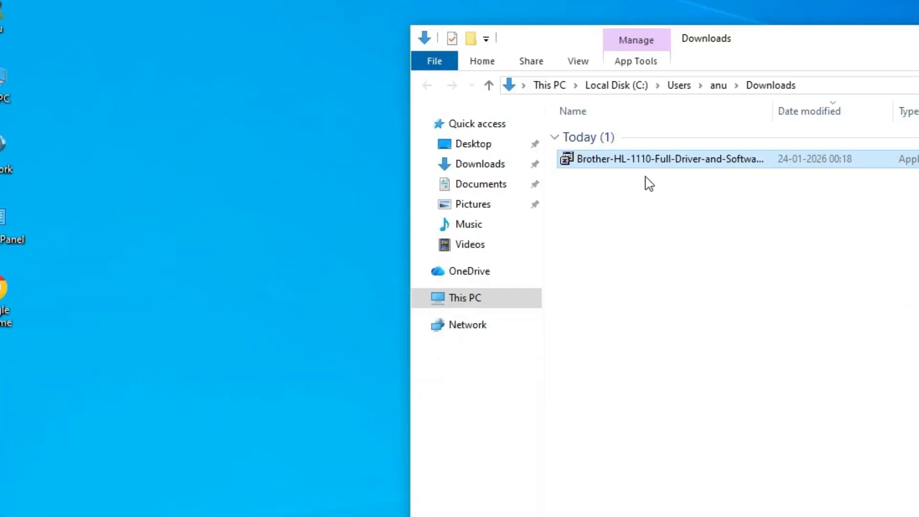
right_click(579, 155)
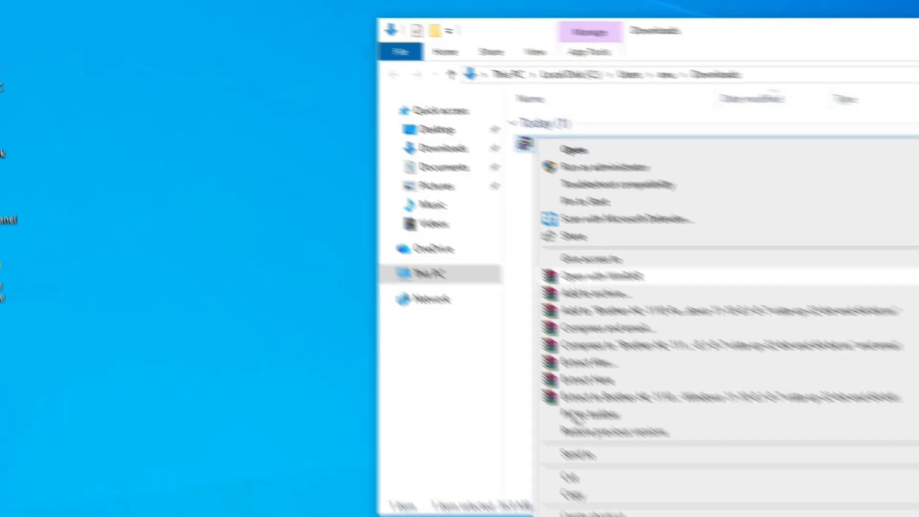
click(632, 514)
right_click(120, 246)
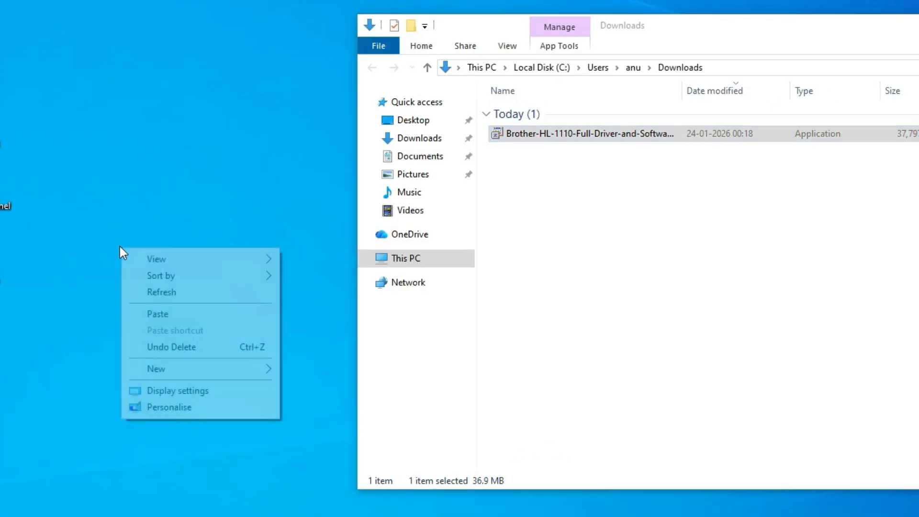
click(148, 312)
click(782, 112)
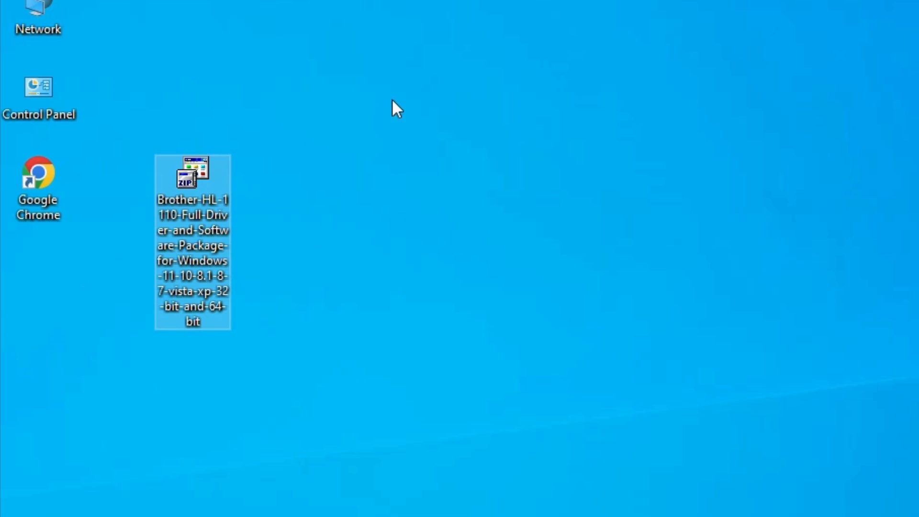
Extract the driver package with WinRAR into its own folder on the desktop, using the default extraction options.
right_click(187, 197)
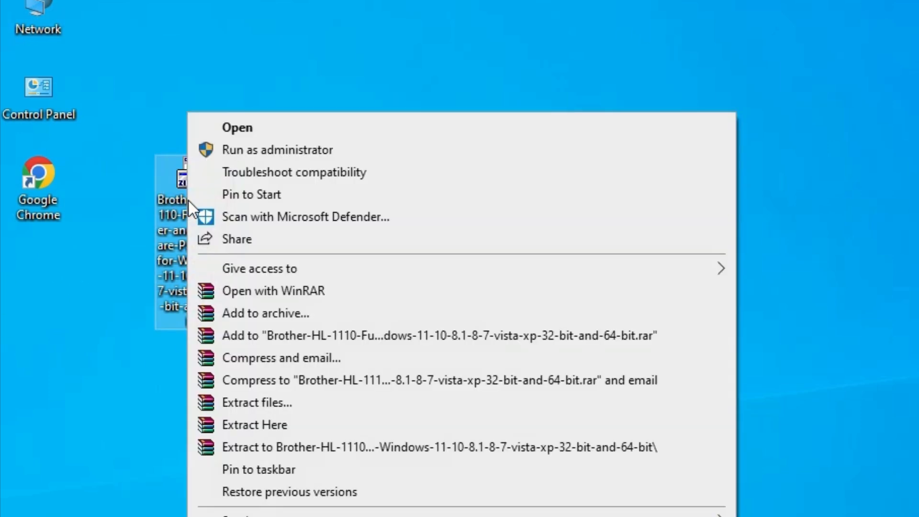
click(258, 401)
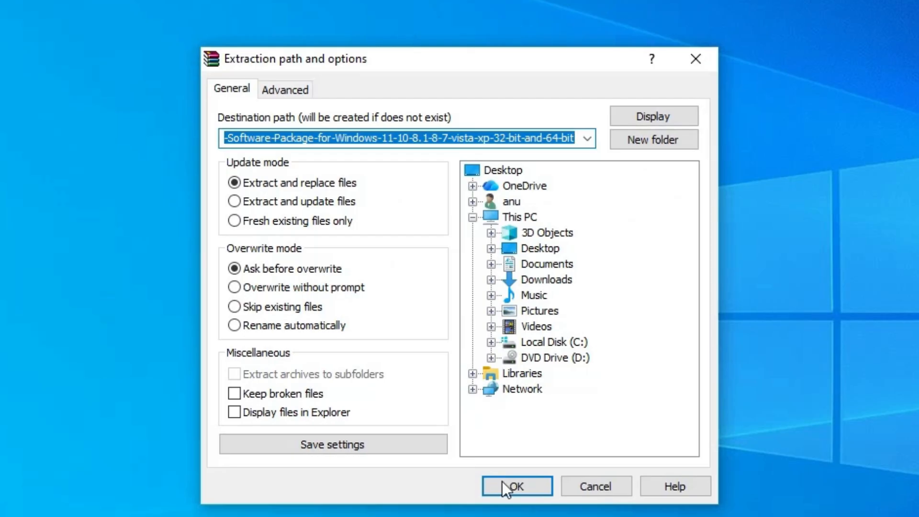
click(502, 481)
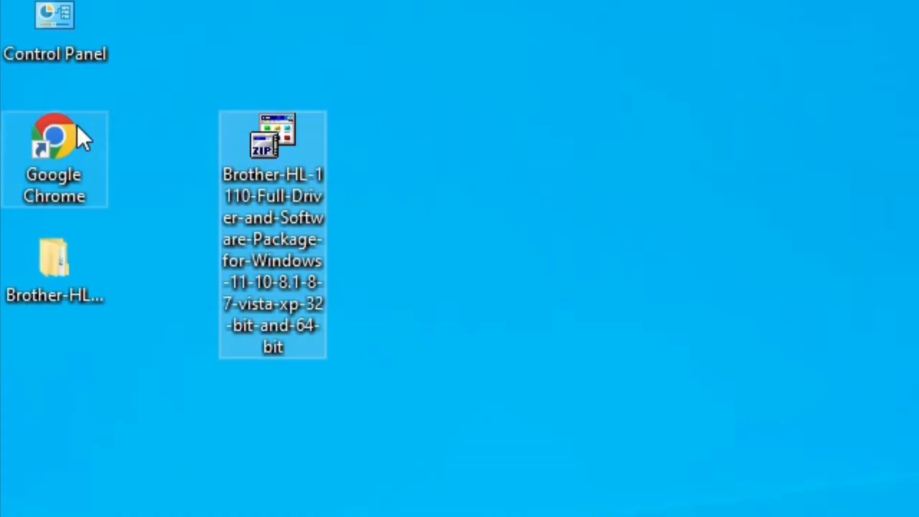
Examine the extracted driver files in the install\driver\gdi\32_64 folder and close the folder window.
click(87, 264)
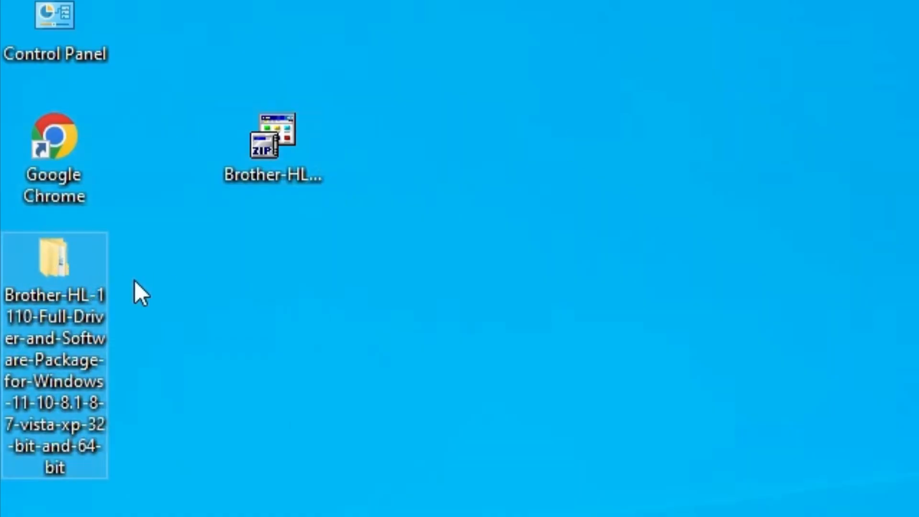
double_click(54, 254)
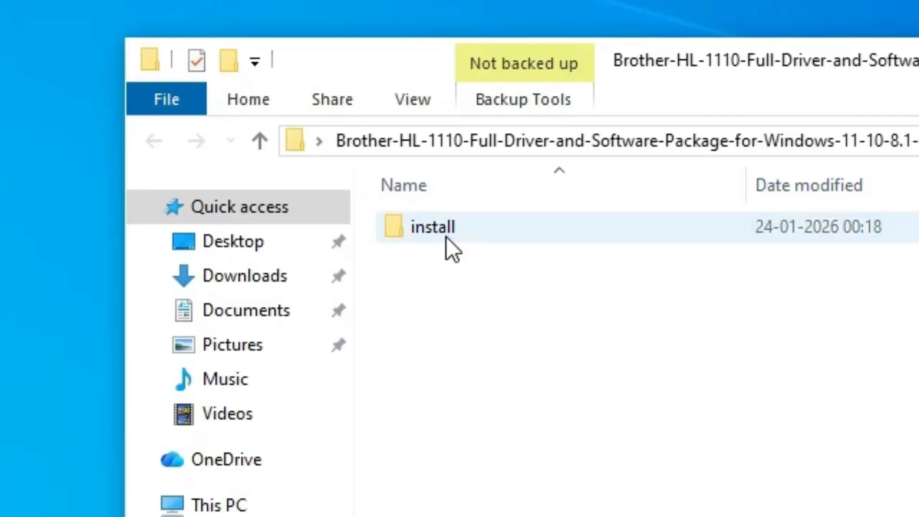
click(364, 167)
double_click(448, 234)
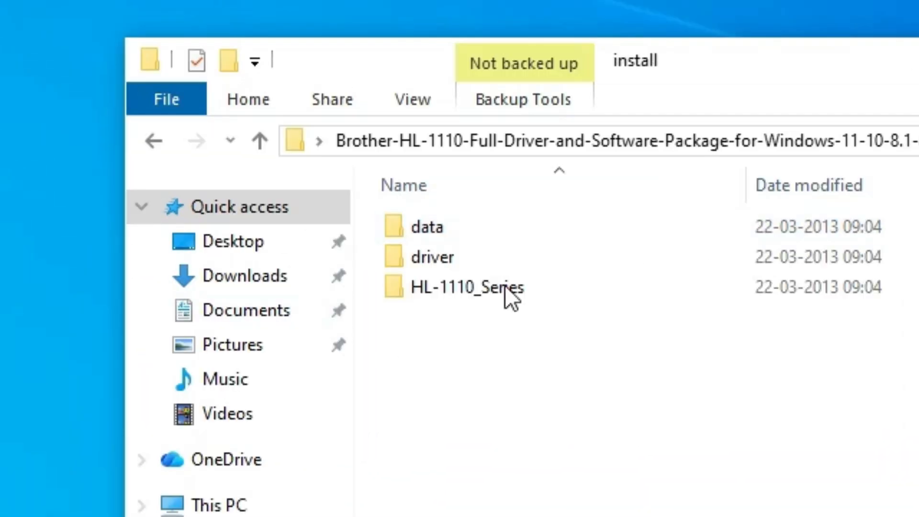
double_click(439, 254)
click(437, 229)
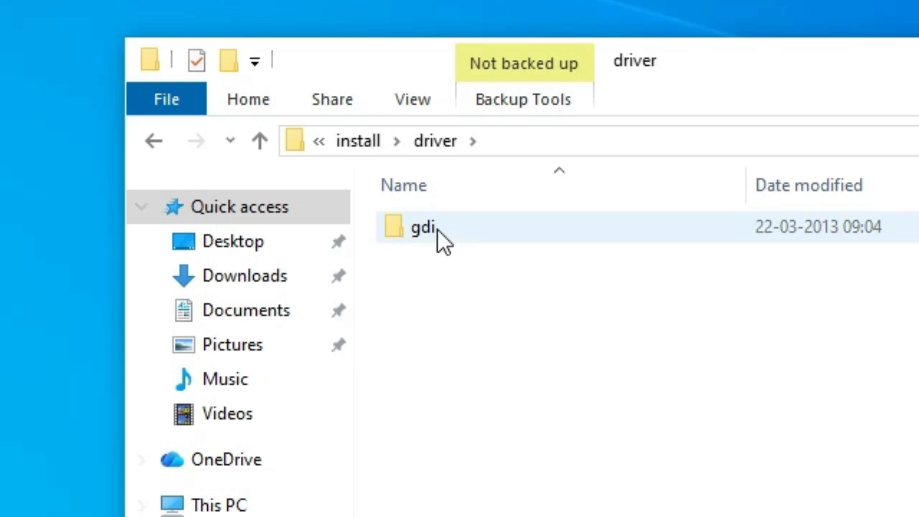
double_click(437, 229)
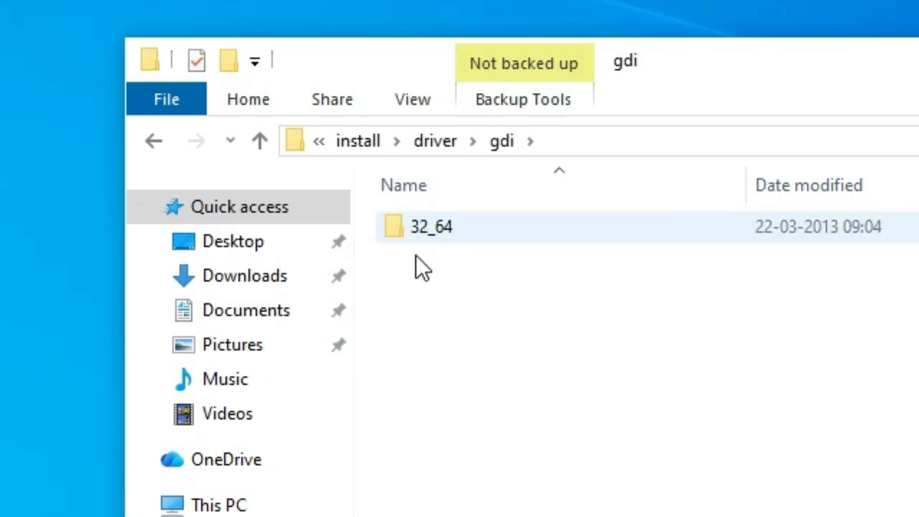
double_click(448, 225)
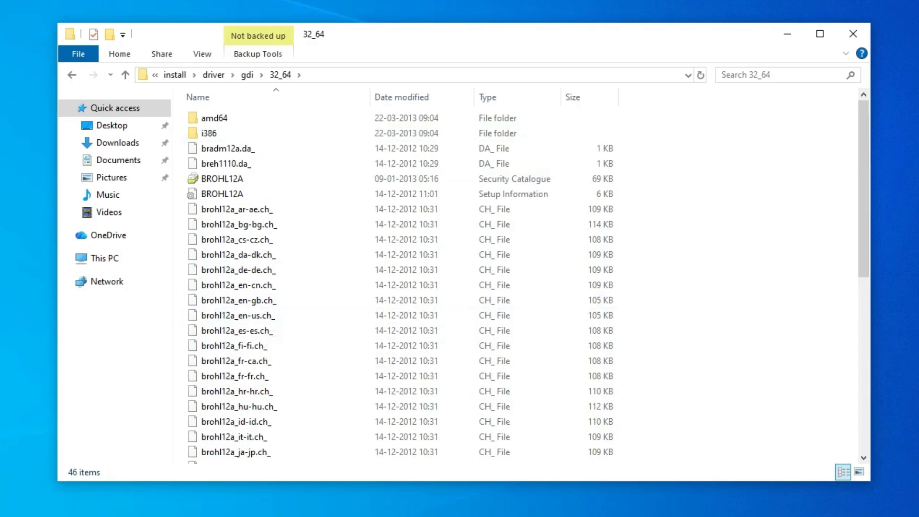
click(852, 34)
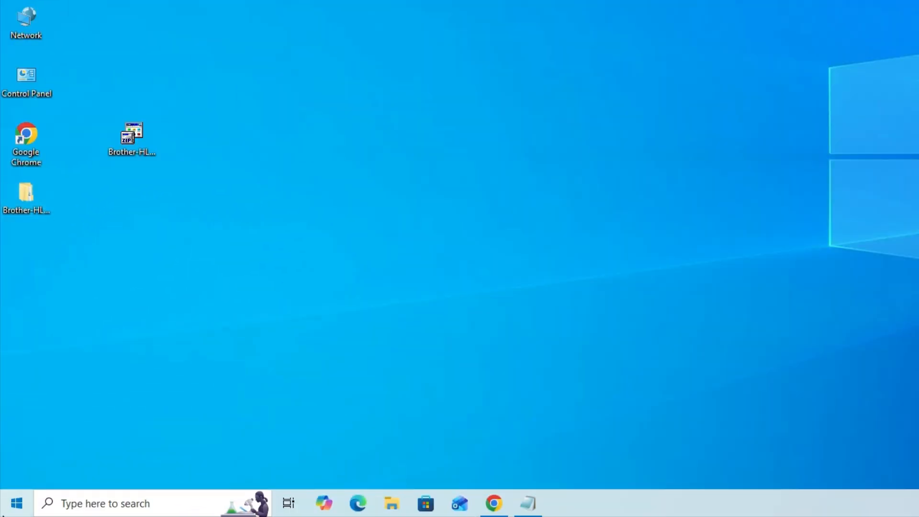
Open the Printers & scanners settings and start adding a printer that isn't listed.
key(super)
text(p)
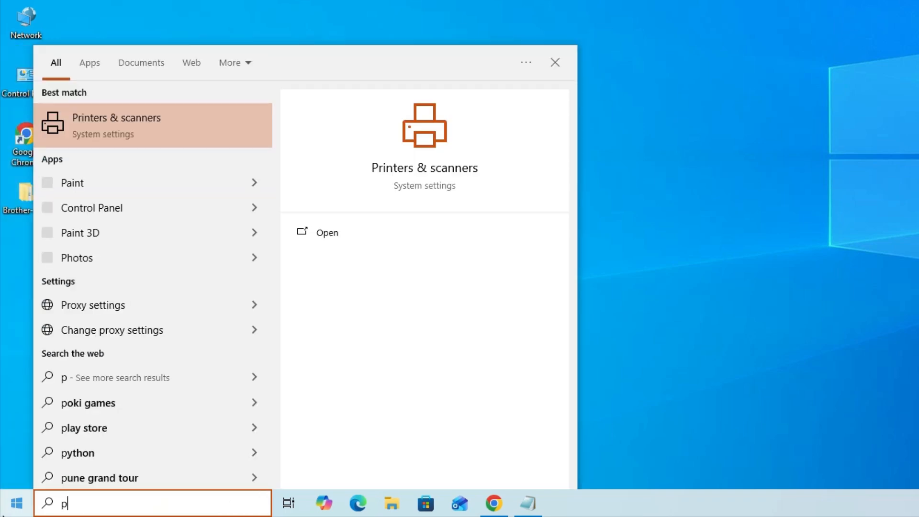
text(r)
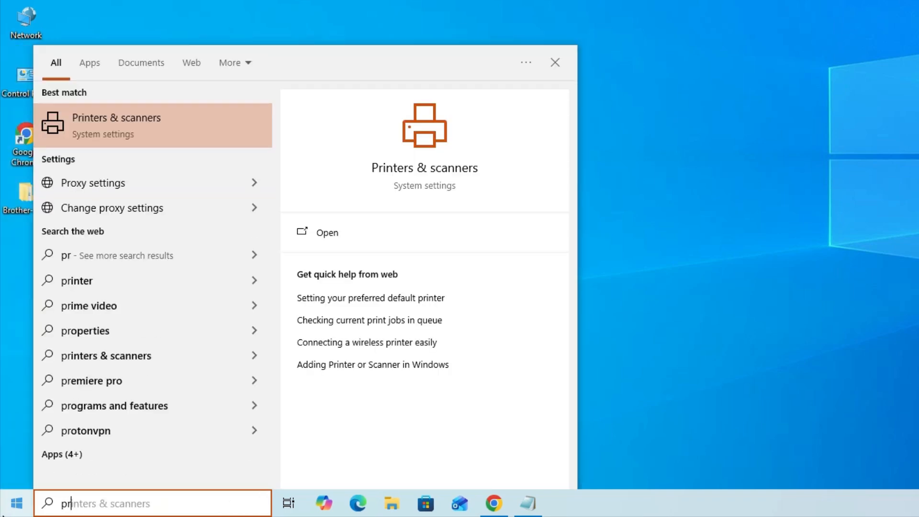
click(108, 123)
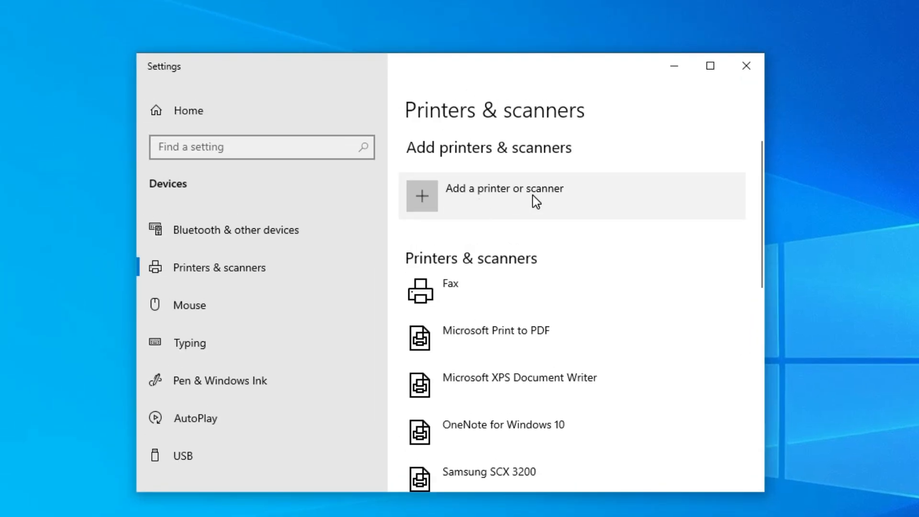
click(534, 195)
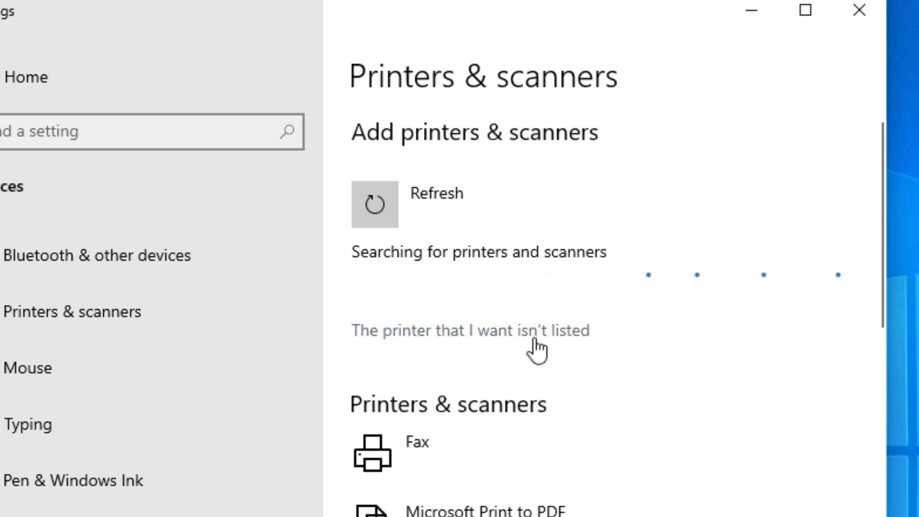
click(561, 336)
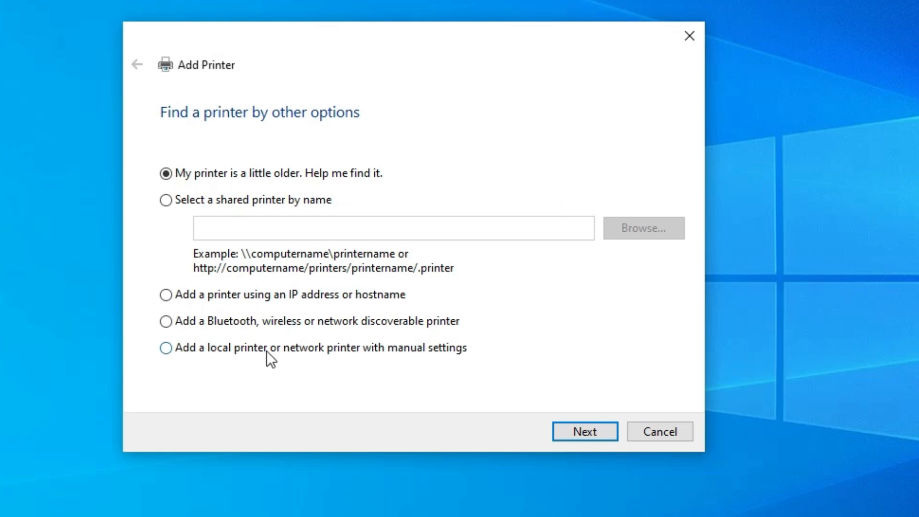
Choose to add a local printer with manual settings on the existing USB_001 (Local Port) port.
click(293, 352)
click(599, 431)
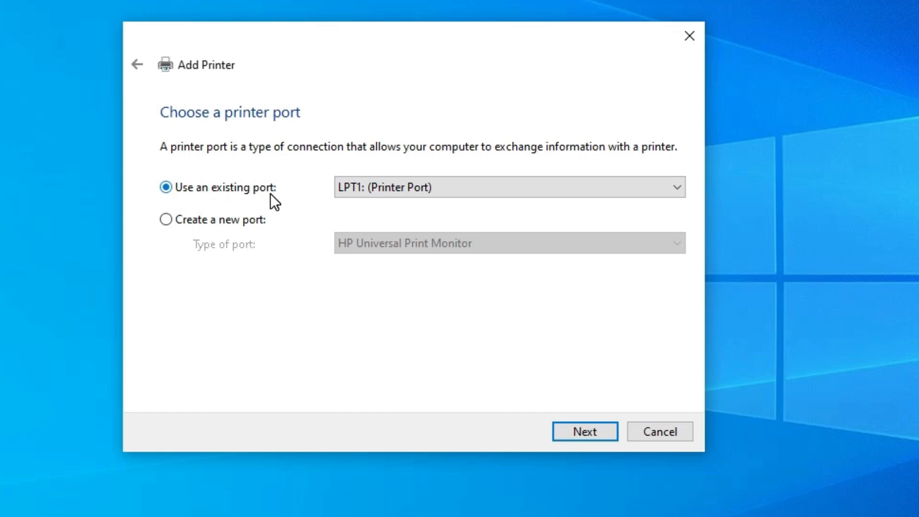
click(432, 187)
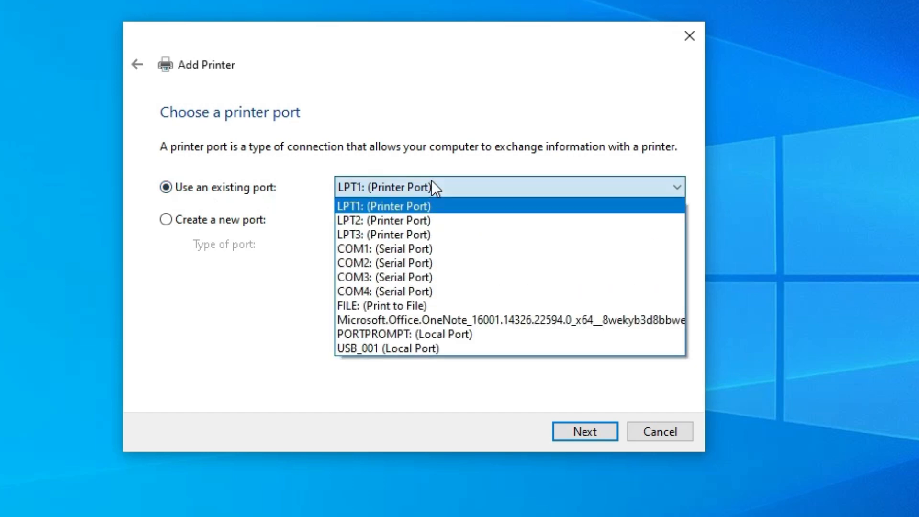
click(407, 348)
click(582, 427)
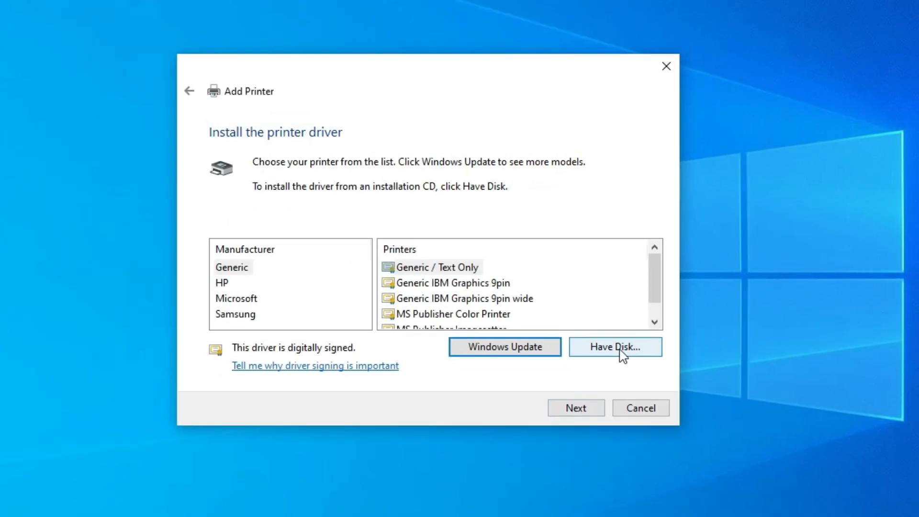
Load the printer driver from disk using the BROHL12A file in the extracted desktop package's install\driver\gdi\32_64 folder.
click(620, 349)
click(555, 322)
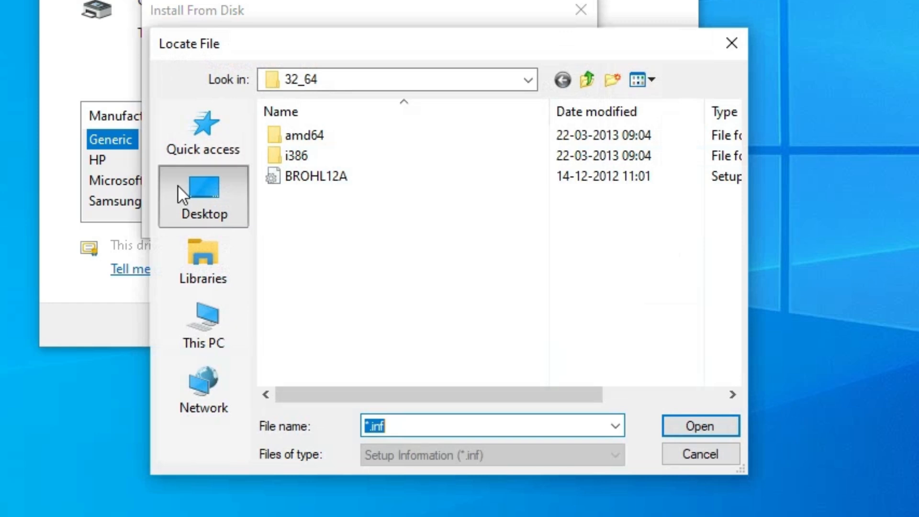
click(304, 310)
click(621, 239)
double_click(615, 248)
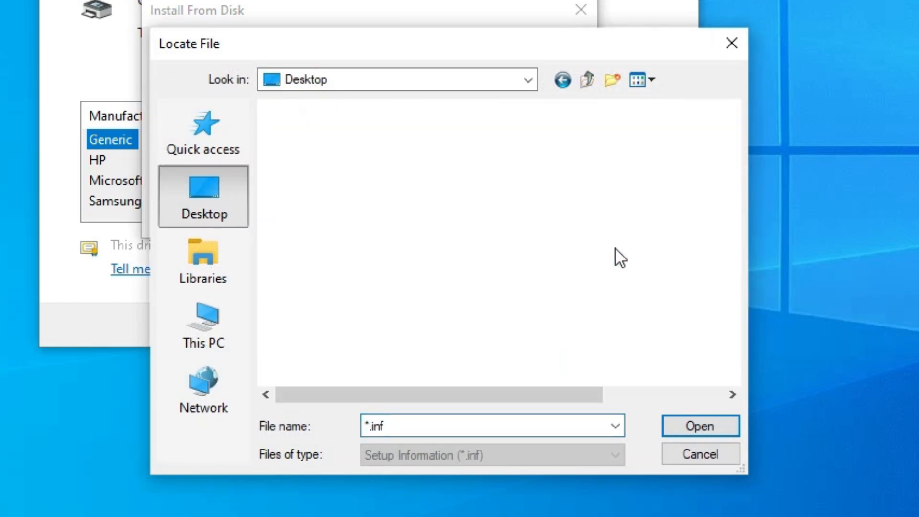
double_click(317, 144)
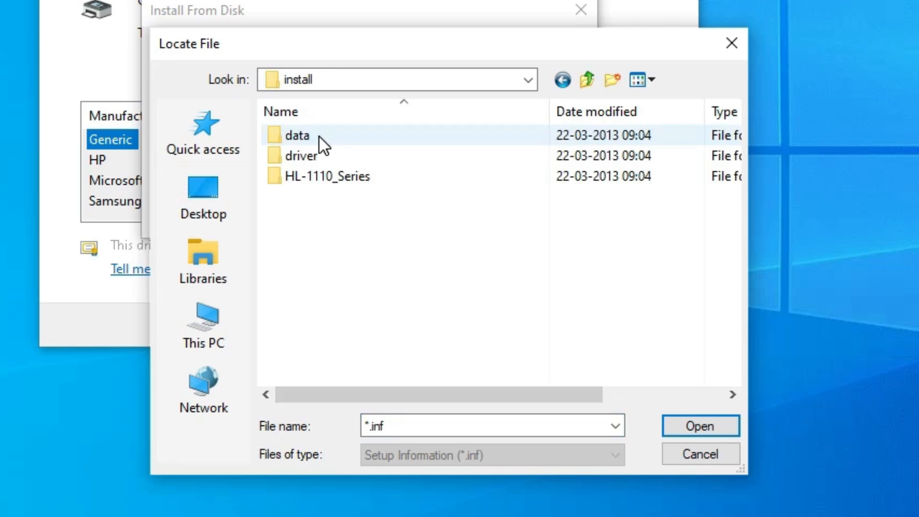
double_click(305, 158)
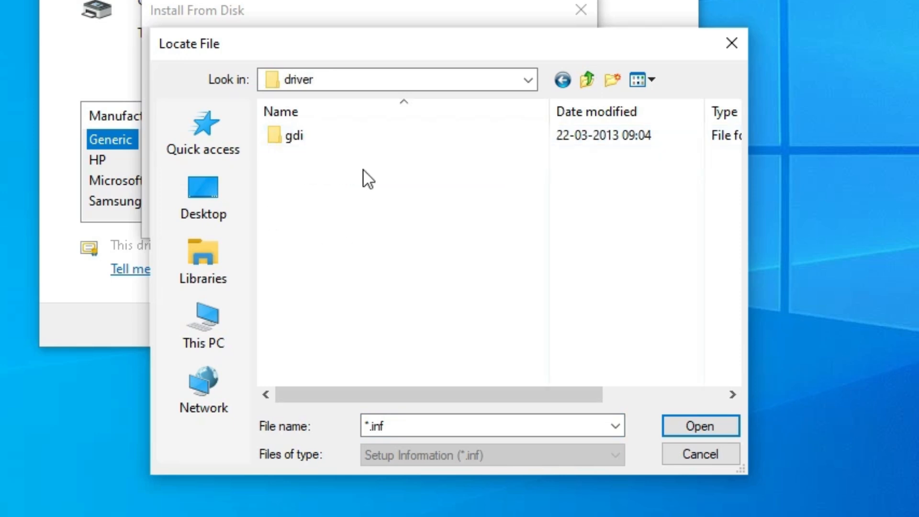
double_click(302, 144)
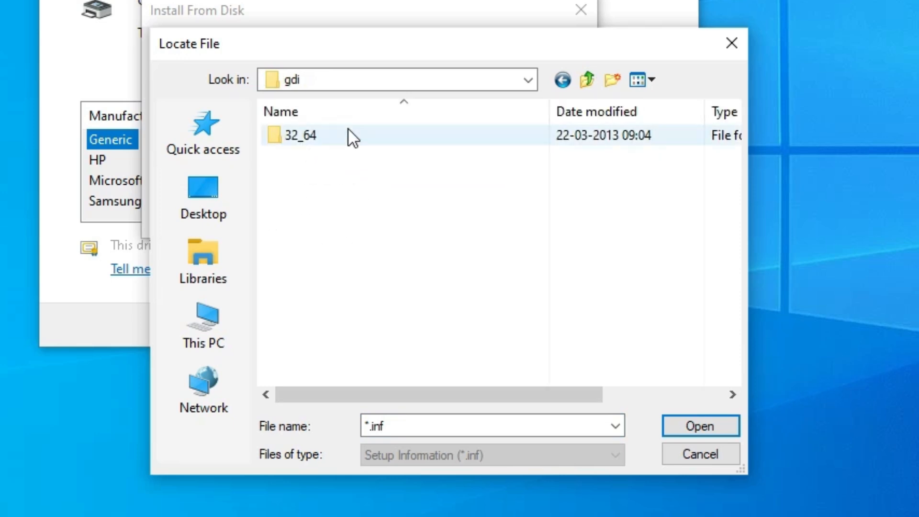
double_click(307, 138)
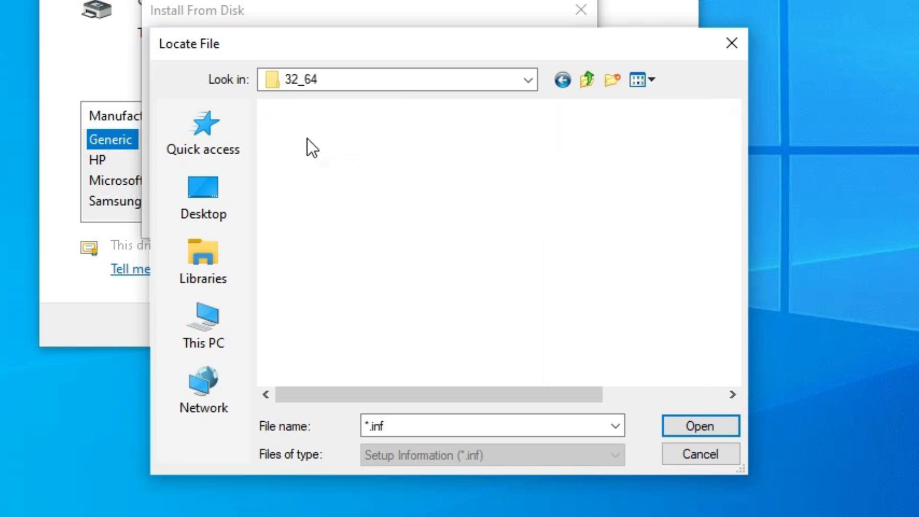
click(331, 178)
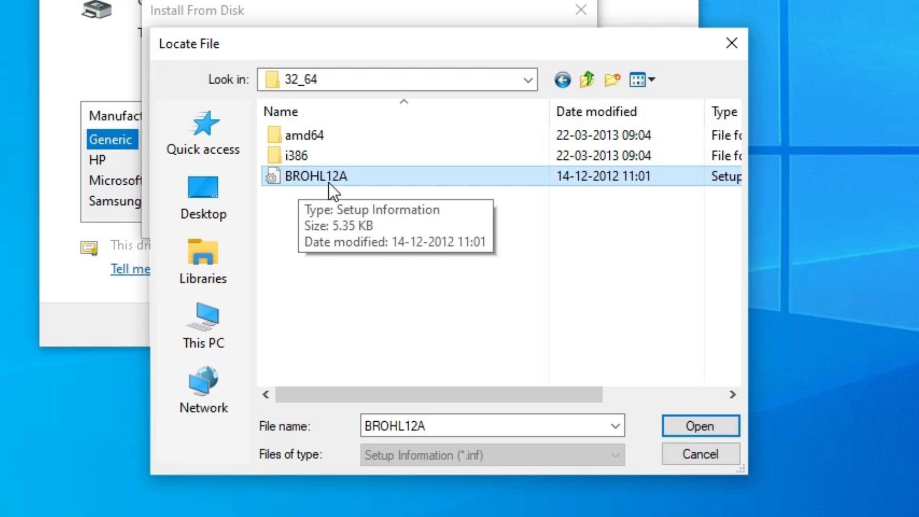
click(683, 429)
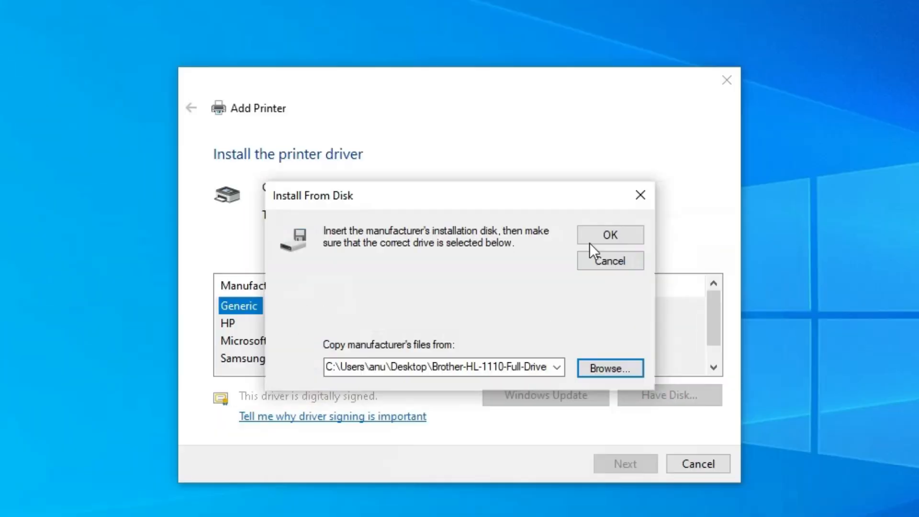
click(597, 236)
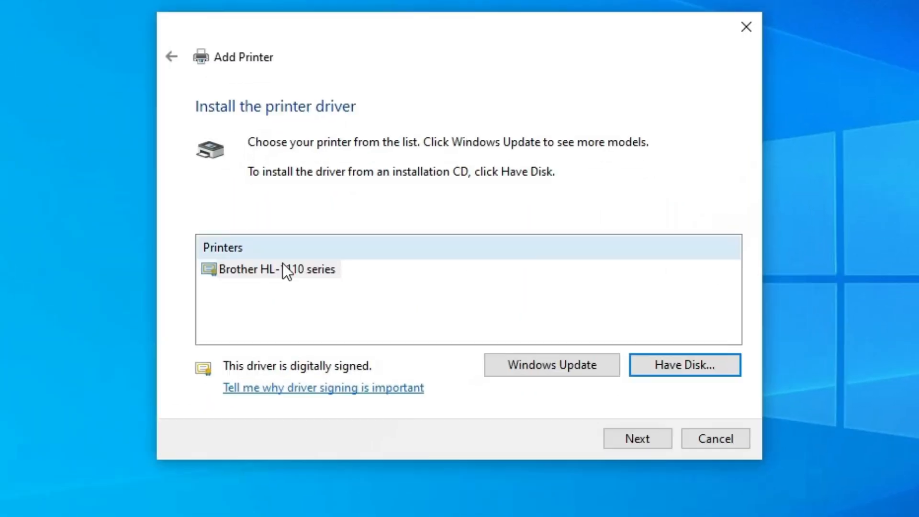
Install the Brother HL-1110 series printer under its suggested name, without sharing it or printing a test page.
click(234, 271)
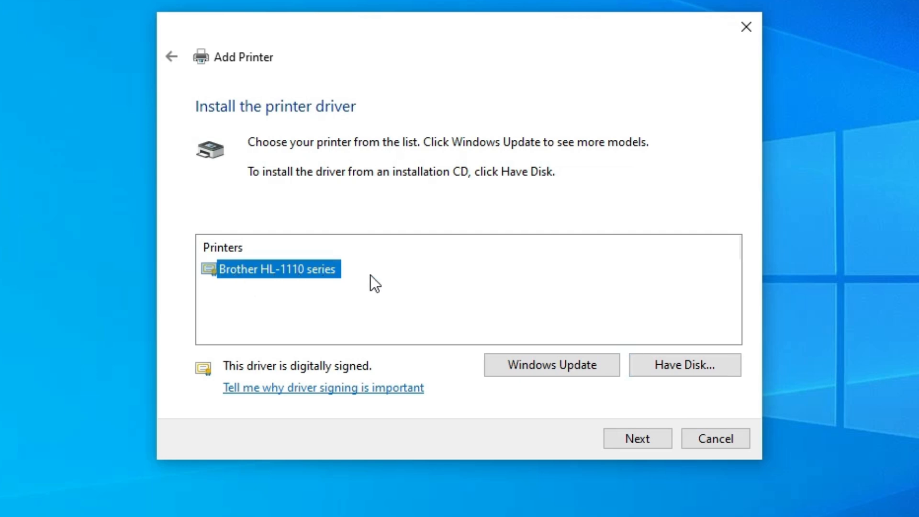
click(659, 431)
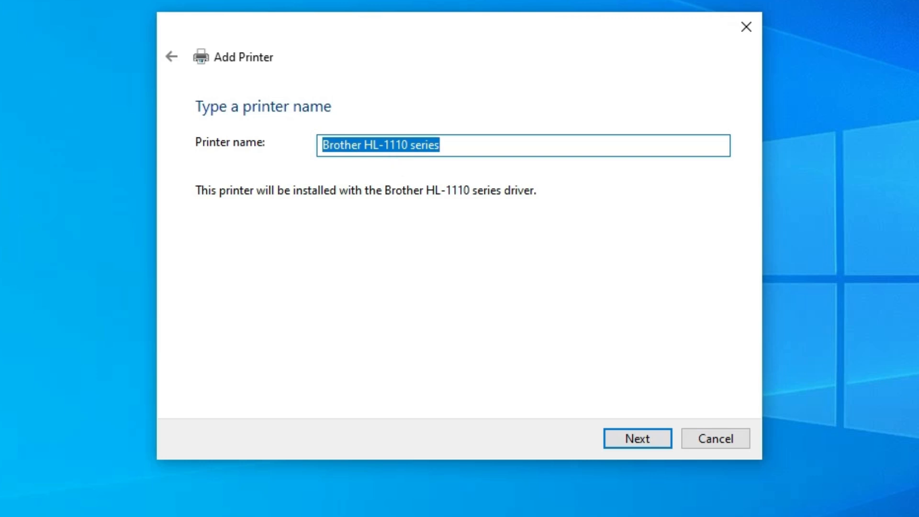
click(657, 442)
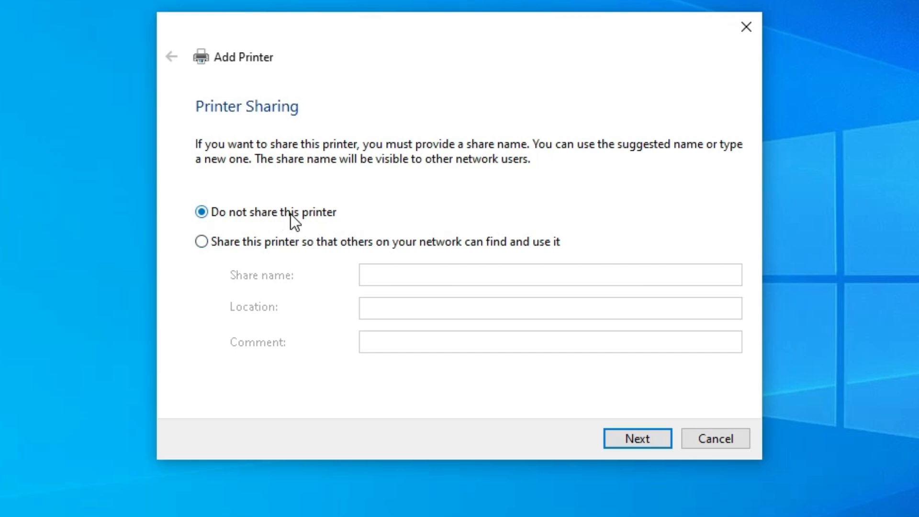
click(661, 437)
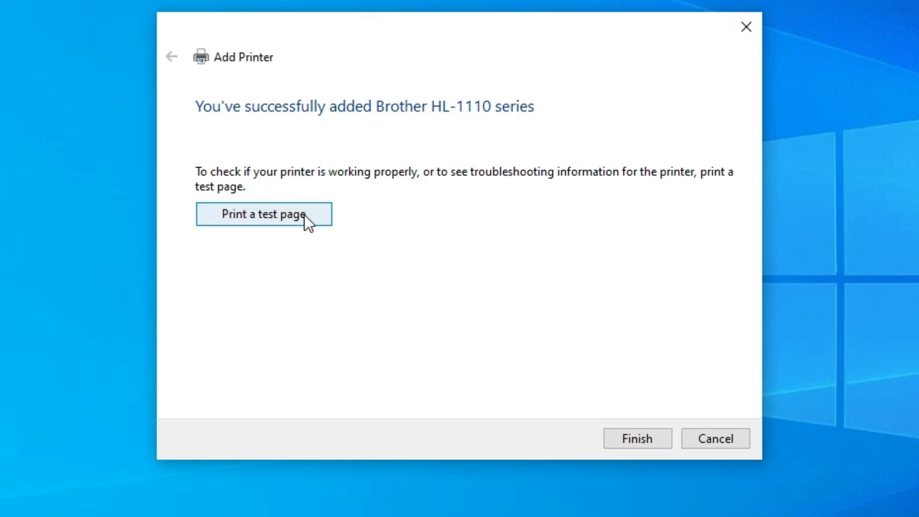
click(617, 437)
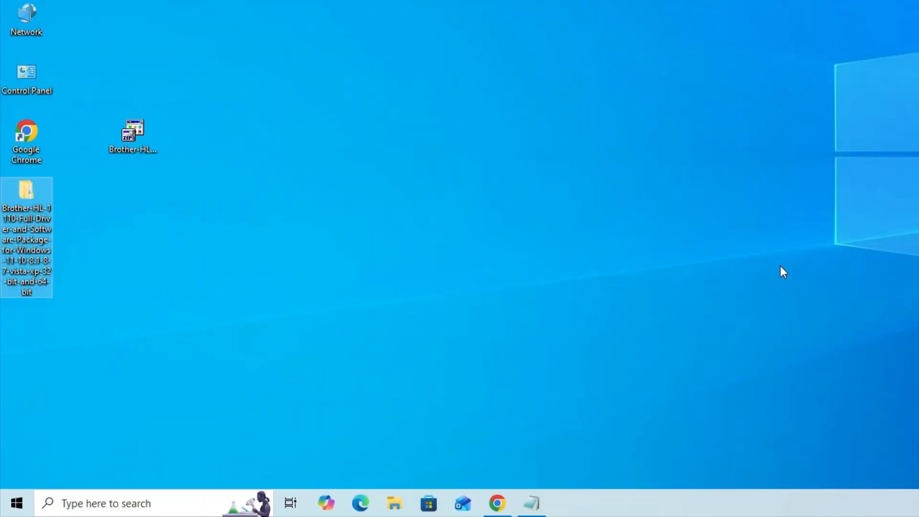
Check the Printers & scanners settings for the Brother HL-1110 series and close the settings window.
click(20, 505)
text(pr)
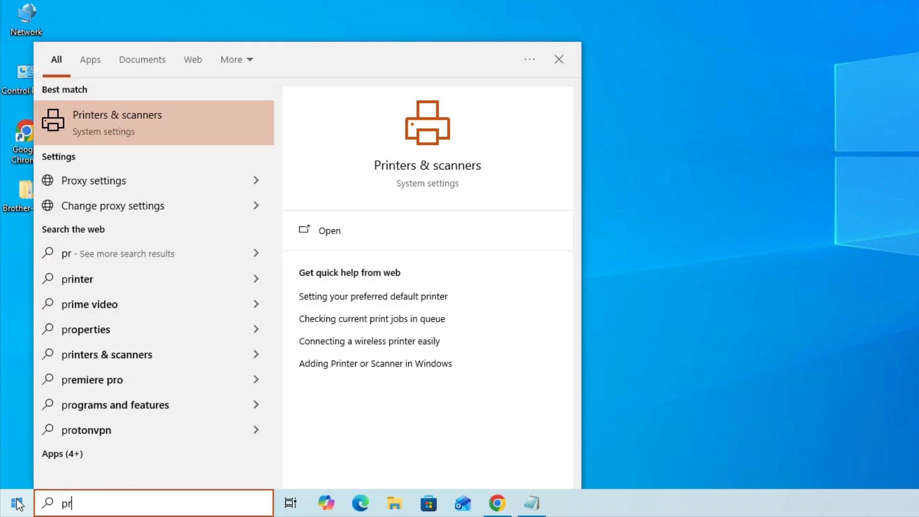
click(109, 130)
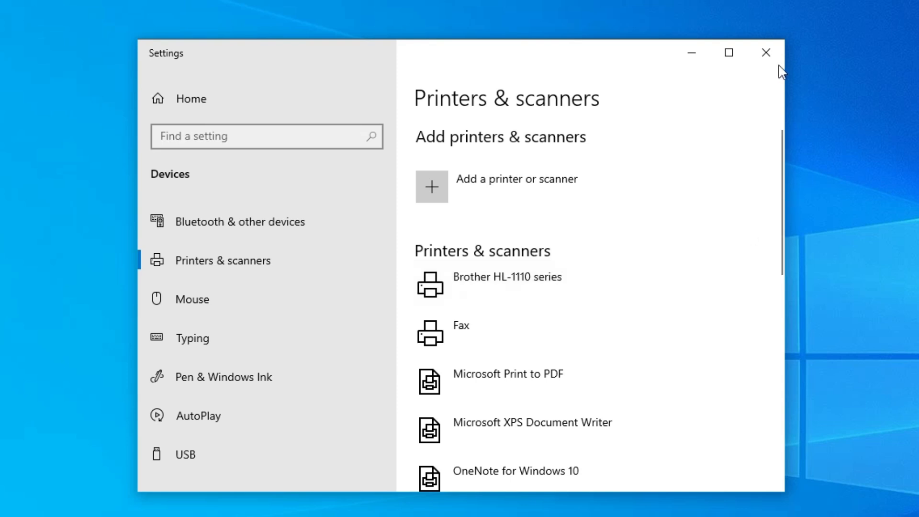
click(775, 51)
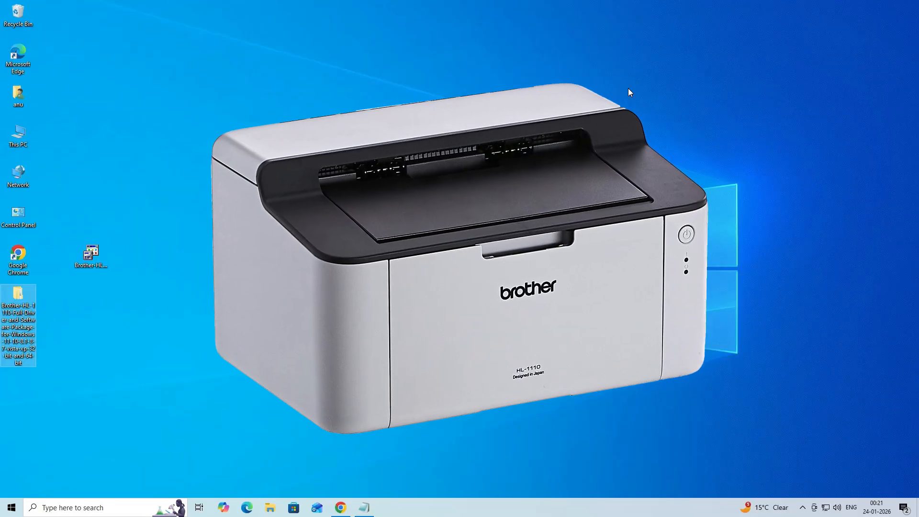